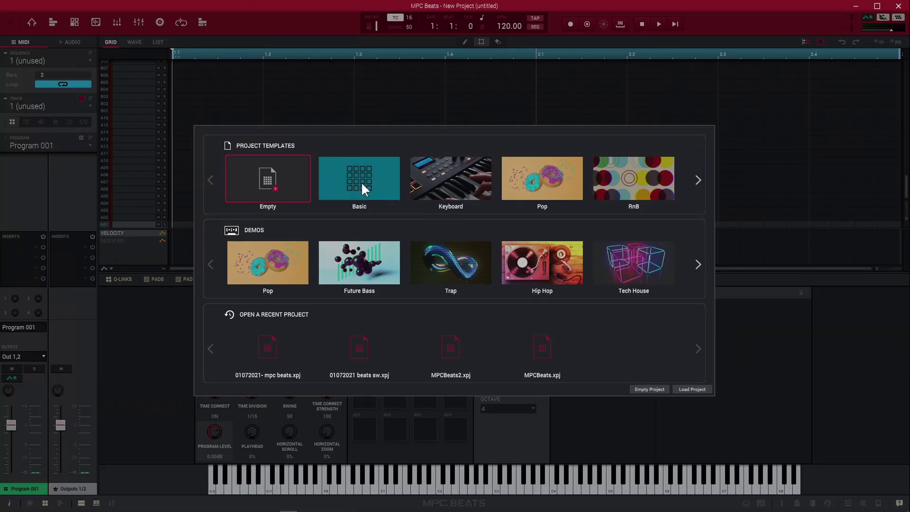
# - Load the Basic project template with its Boom Bap drum kit on track 1
pyautogui.click(361, 181)
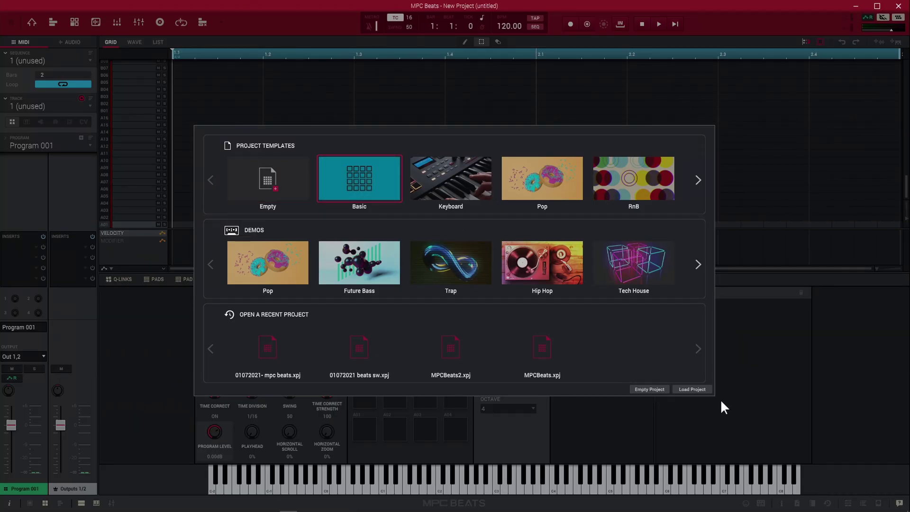
pyautogui.click(691, 389)
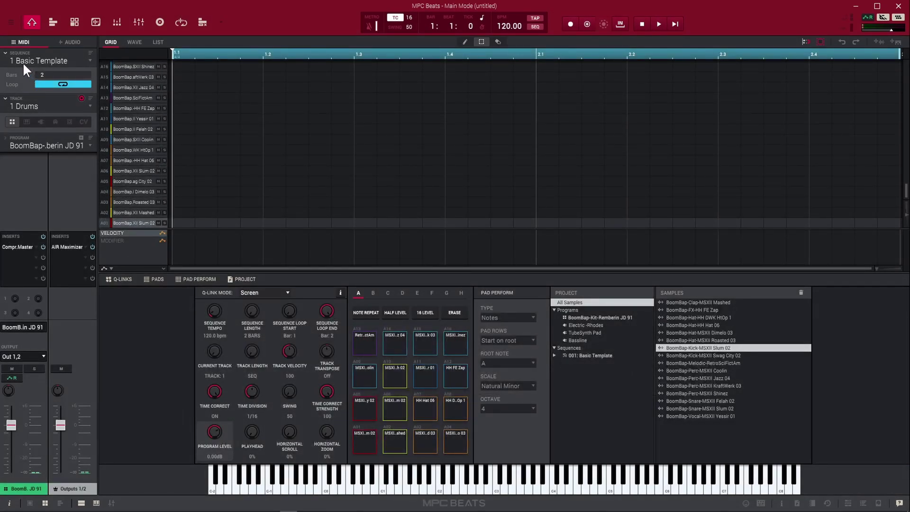
pyautogui.click(10, 23)
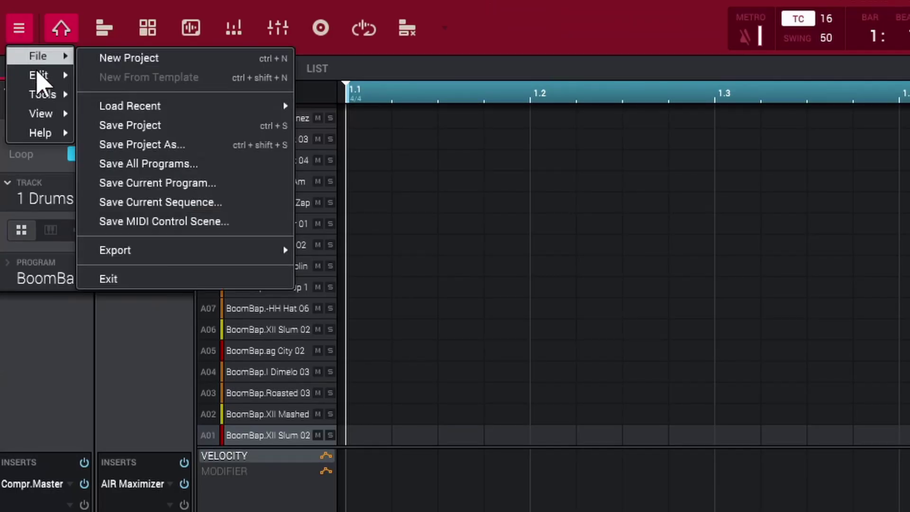
# - In Preferences > MIDI / Sync, turn on CONTROL for the MPK mini 3 input port
pyautogui.moveTo(42, 76)
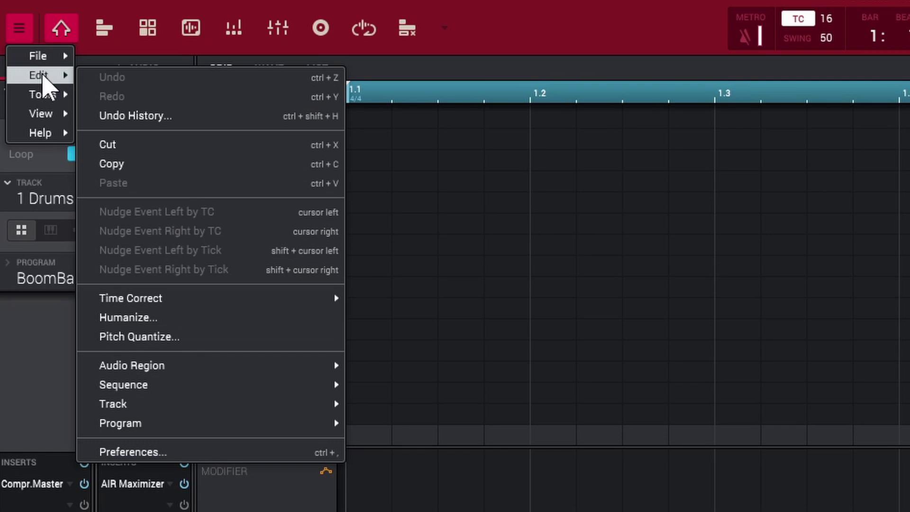
pyautogui.click(251, 457)
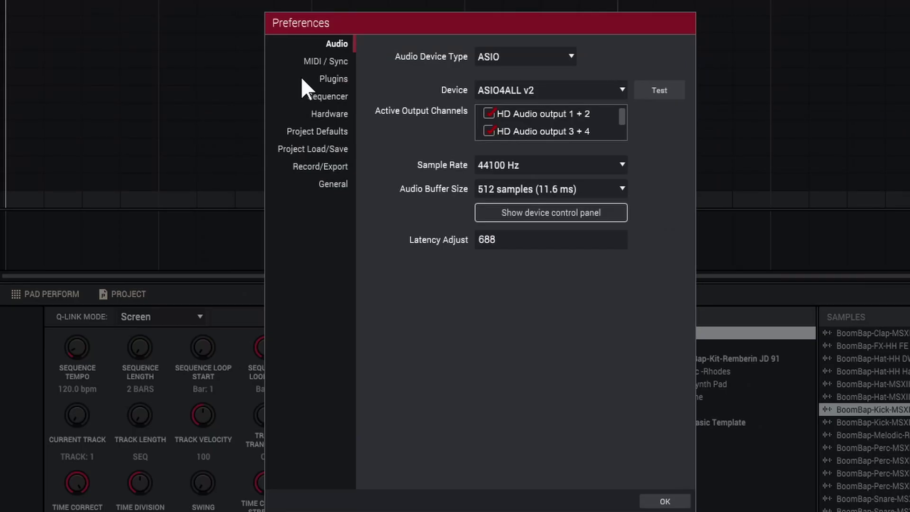
pyautogui.click(334, 61)
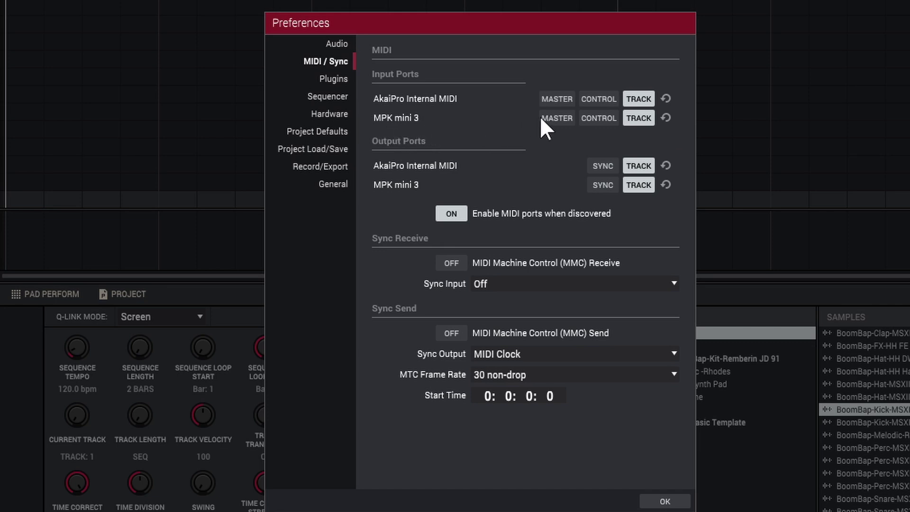
pyautogui.click(597, 119)
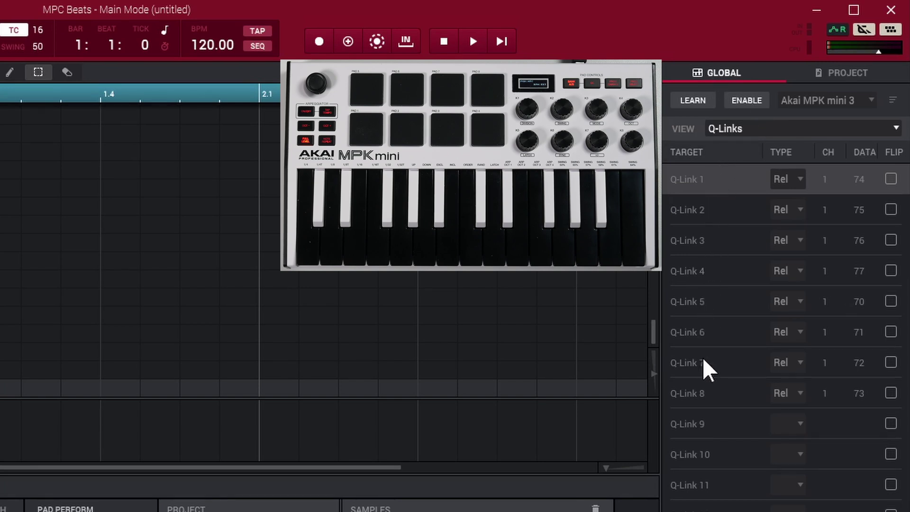
# - Enable the Akai MPK mini 3 map so Q-Links 1–8 use data 74–77 and 70–73
pyautogui.click(746, 102)
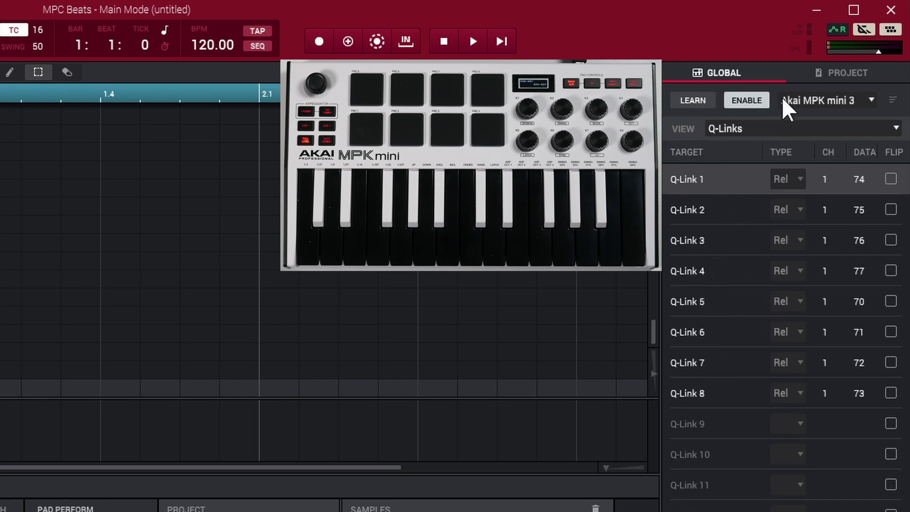
pyautogui.click(857, 110)
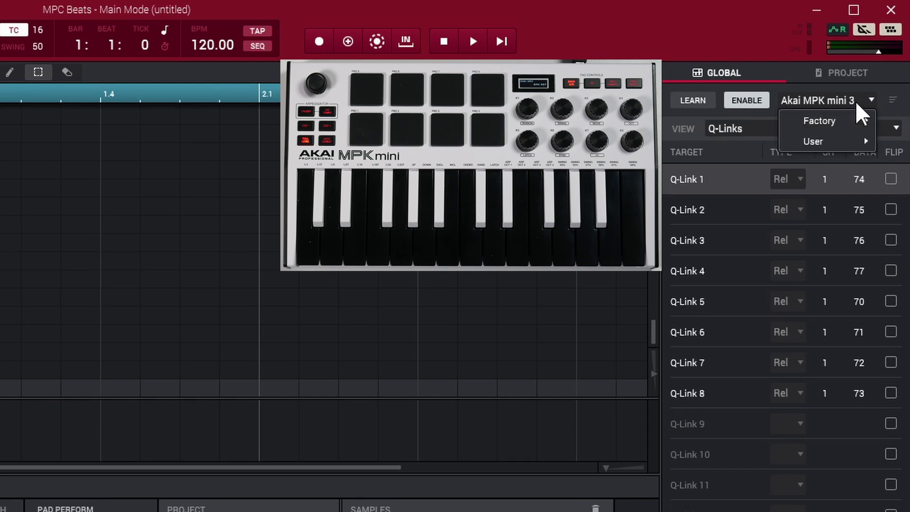
pyautogui.moveTo(860, 123)
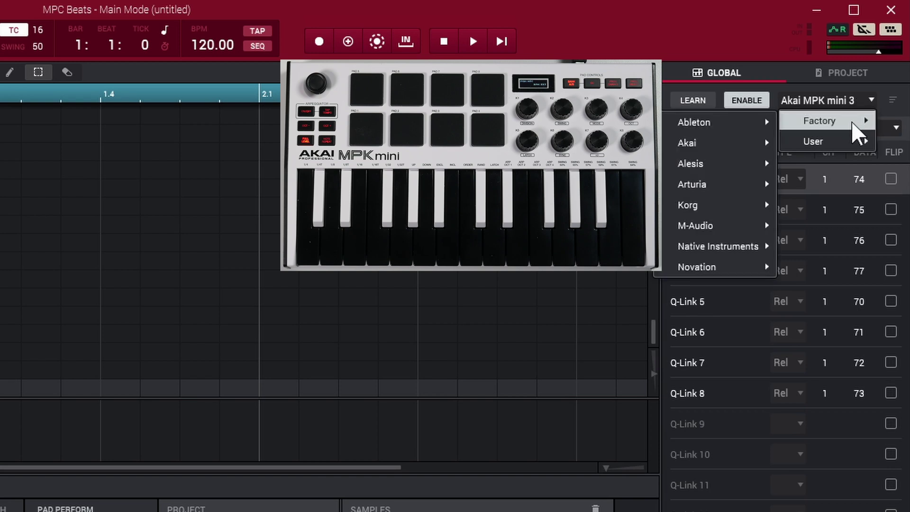
pyautogui.moveTo(751, 144)
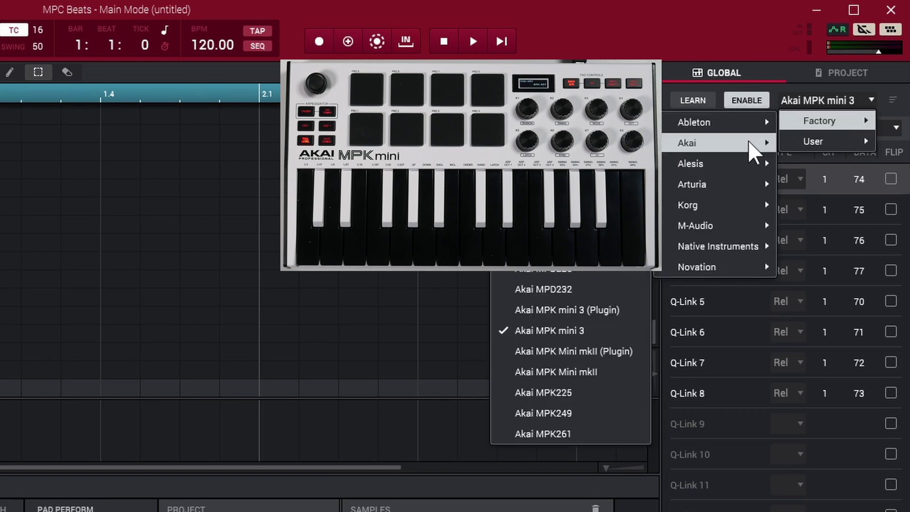
pyautogui.click(588, 330)
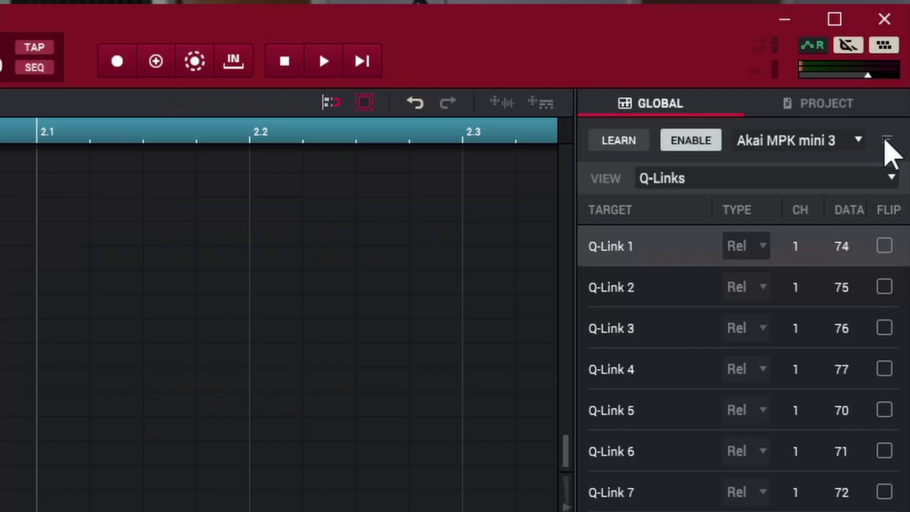
pyautogui.click(886, 140)
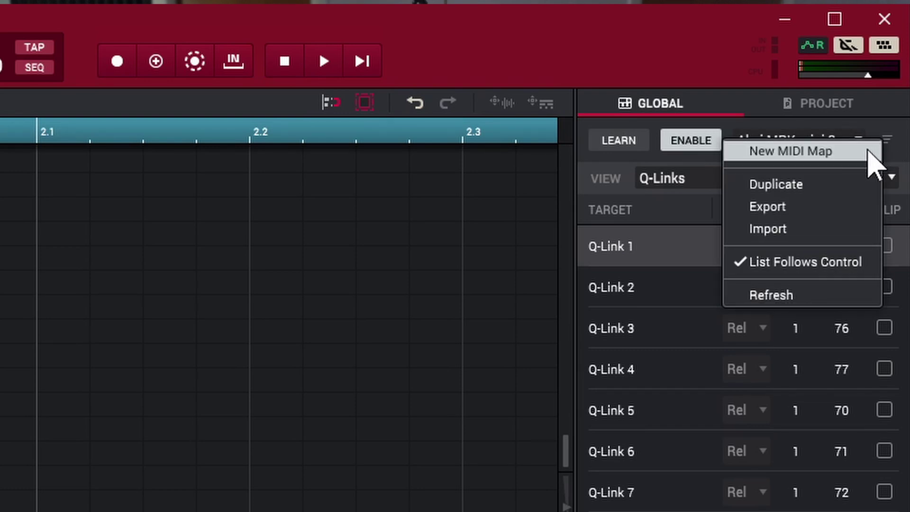
# - Create a new MIDI map in learn mode and cycle through several learn targets
pyautogui.click(868, 150)
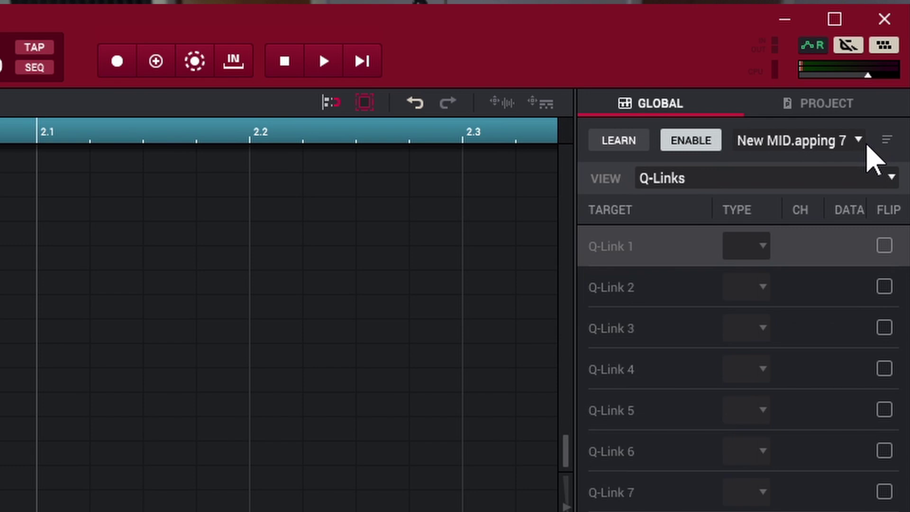
pyautogui.click(628, 141)
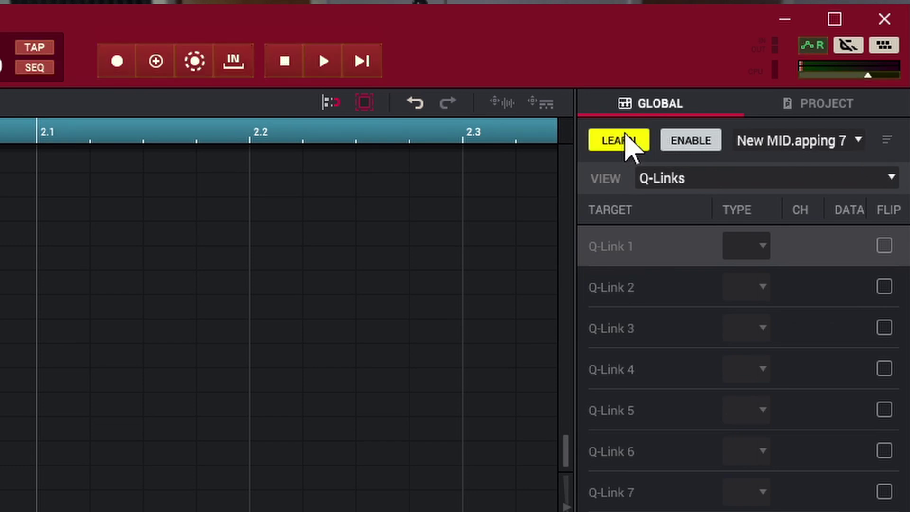
pyautogui.click(144, 434)
pyautogui.click(184, 433)
pyautogui.click(218, 431)
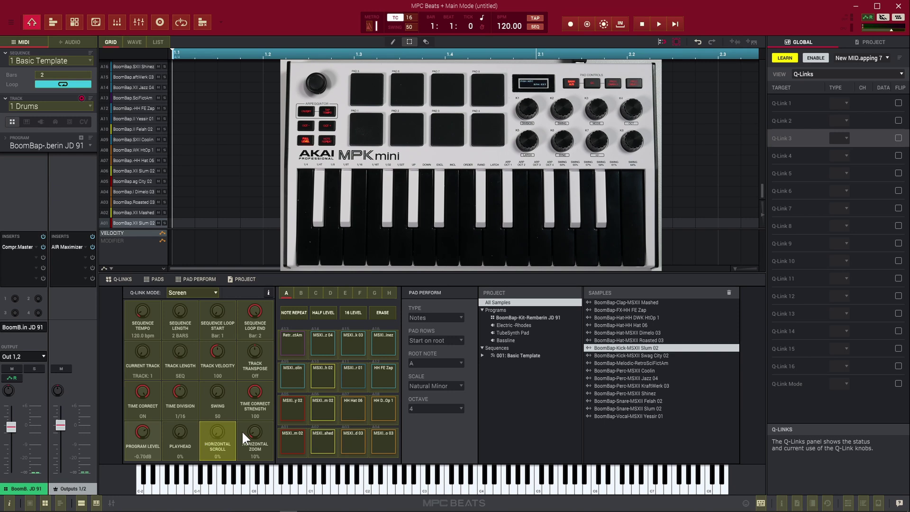
pyautogui.click(245, 430)
pyautogui.click(247, 399)
pyautogui.click(217, 396)
pyautogui.click(184, 393)
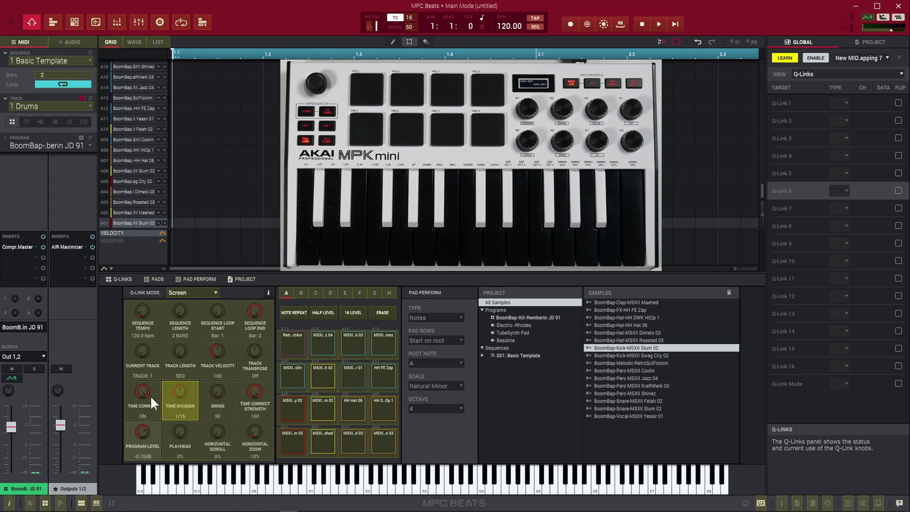
pyautogui.click(144, 395)
# - Learn Program Level to Q-Link 1 (data 74) and Current Track to Q-Link 9 (data 70)
pyautogui.click(143, 443)
pyautogui.click(181, 437)
pyautogui.click(219, 434)
pyautogui.click(249, 431)
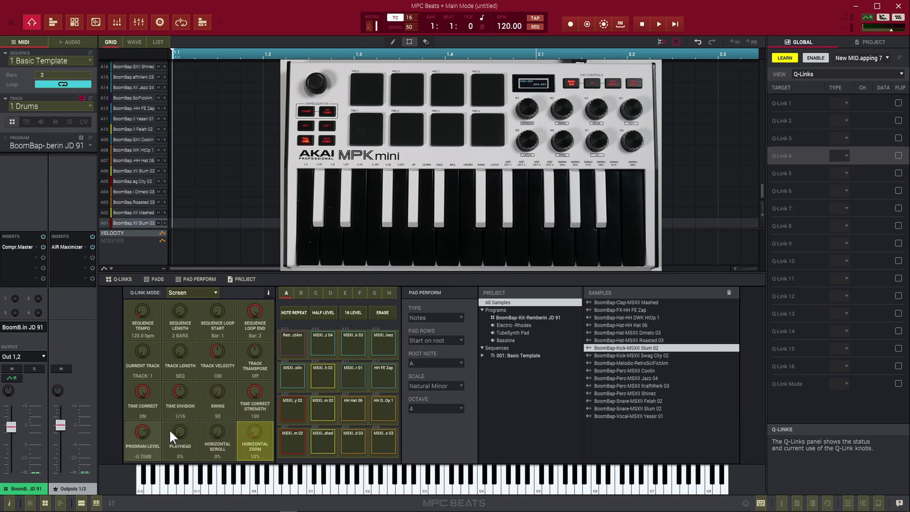
pyautogui.click(146, 431)
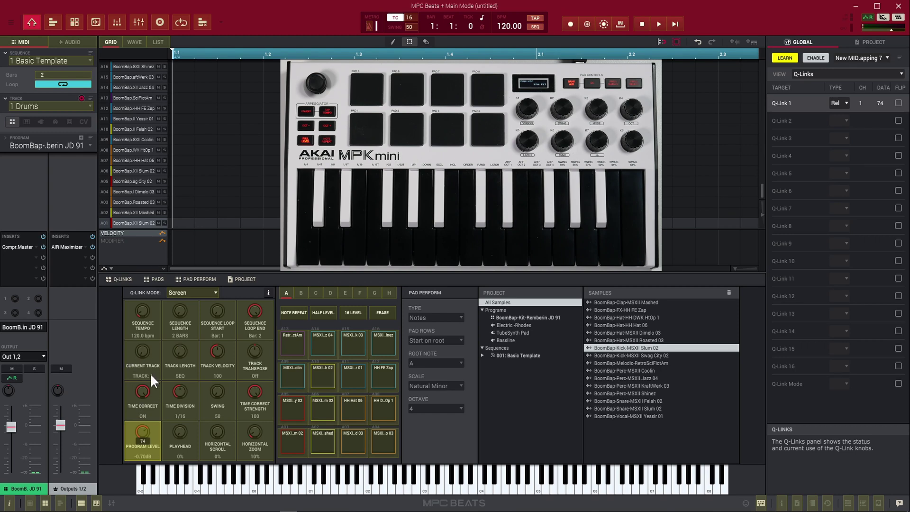
pyautogui.click(144, 360)
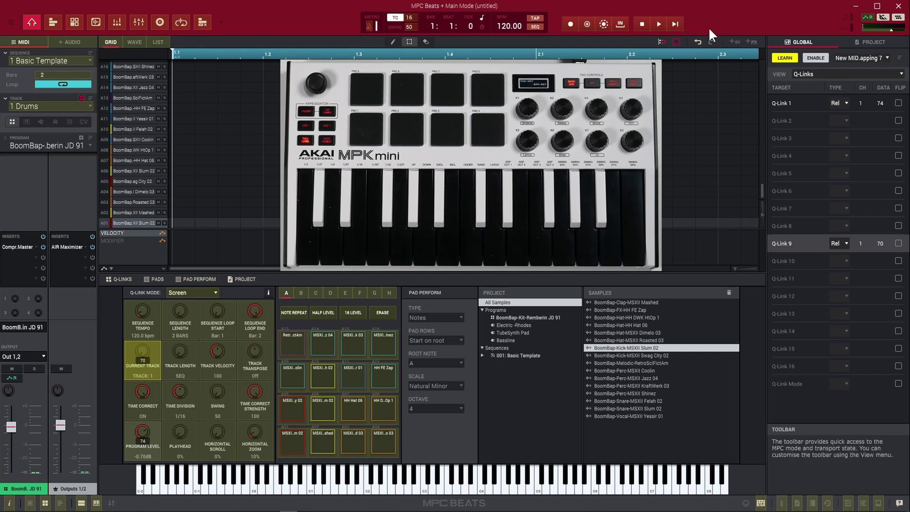
# - Exit MIDI learn mode, keeping Q-Link 1 on data 74 and Q-Link 9 on data 70
pyautogui.click(781, 57)
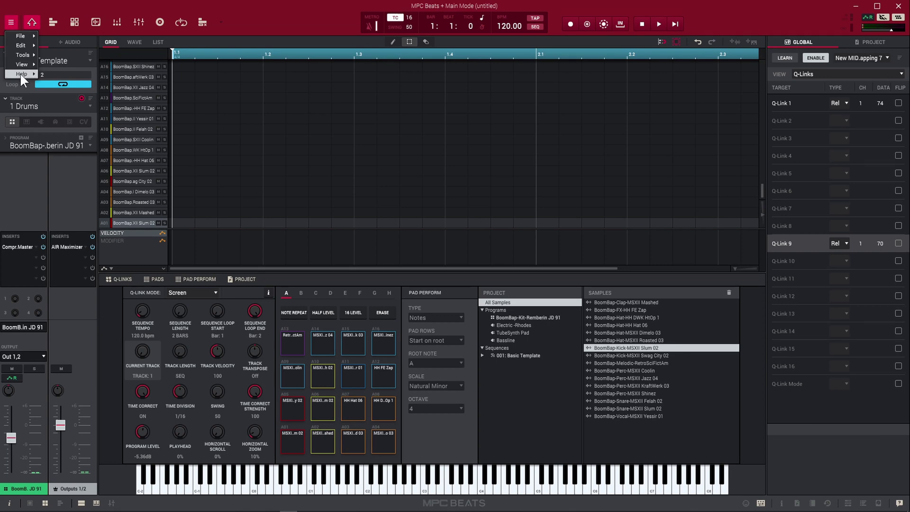
# - Launch the Startup Wizard and keep Akai MPK mini 3 as the MIDI map
pyautogui.moveTo(21, 75)
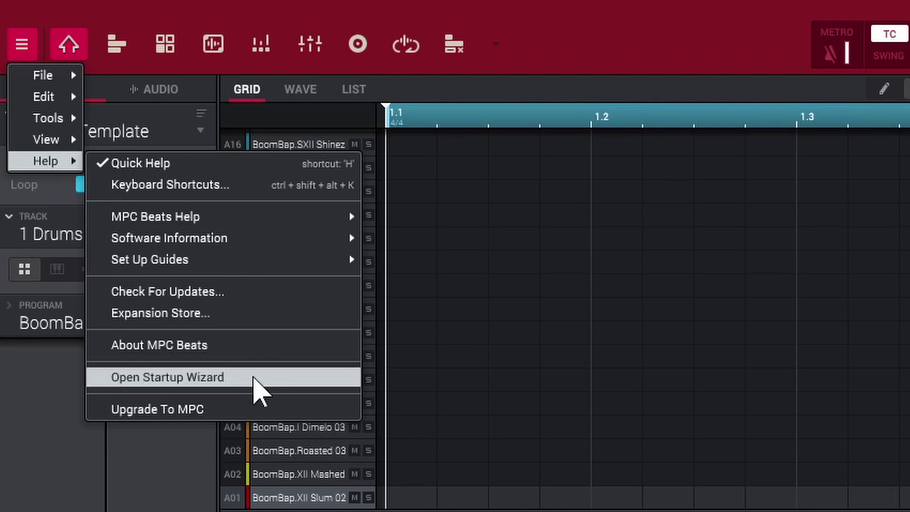
pyautogui.click(253, 377)
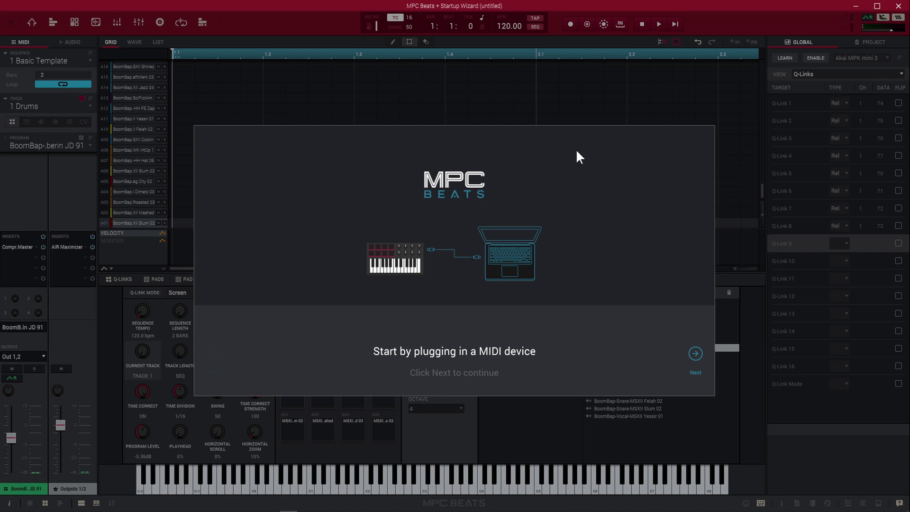
pyautogui.click(693, 355)
pyautogui.click(483, 260)
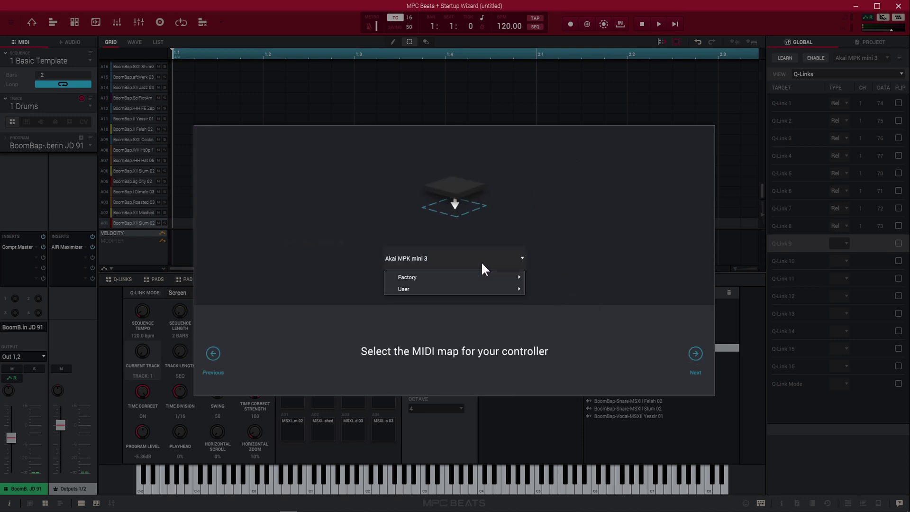
pyautogui.moveTo(485, 274)
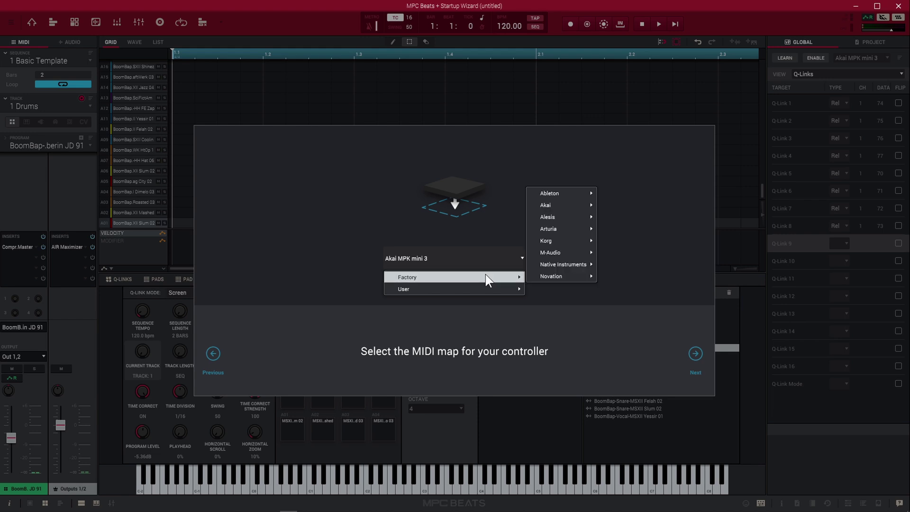
pyautogui.click(662, 170)
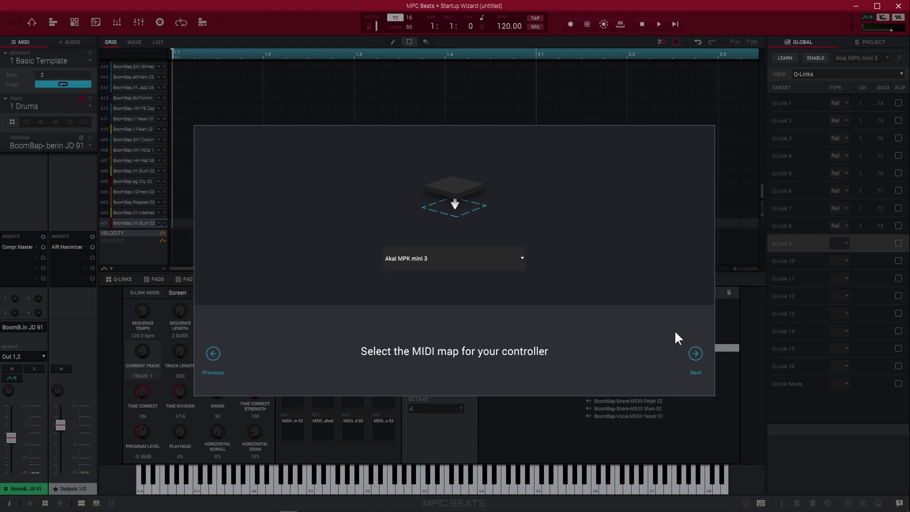
# - Choose the Advanced workspace and reach the wizard's final page
pyautogui.click(689, 351)
pyautogui.click(550, 221)
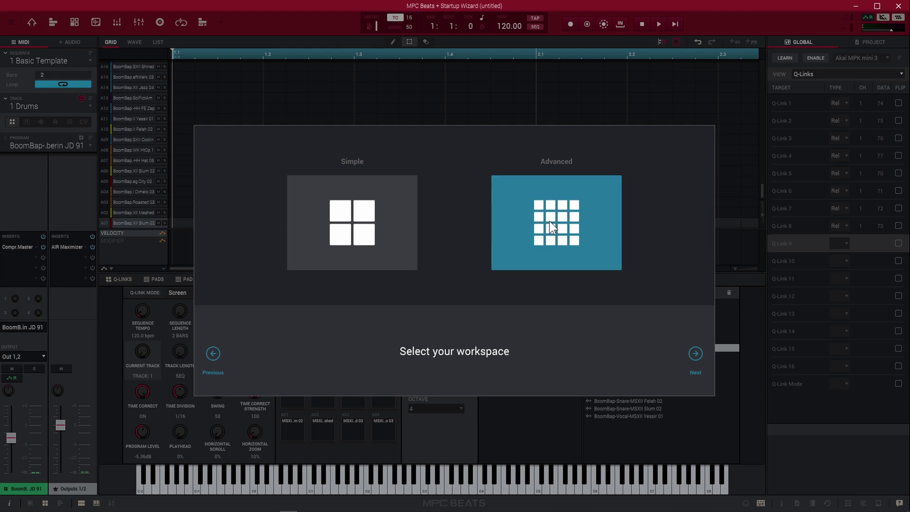
pyautogui.click(696, 355)
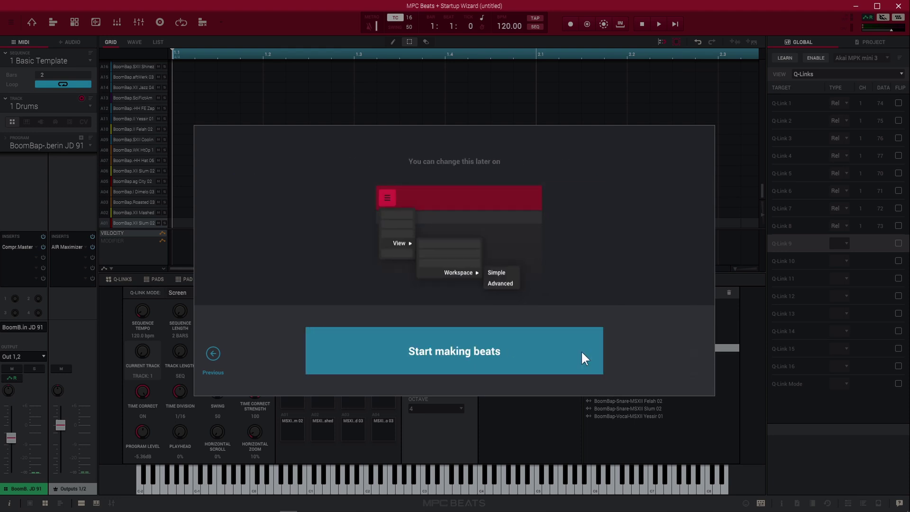